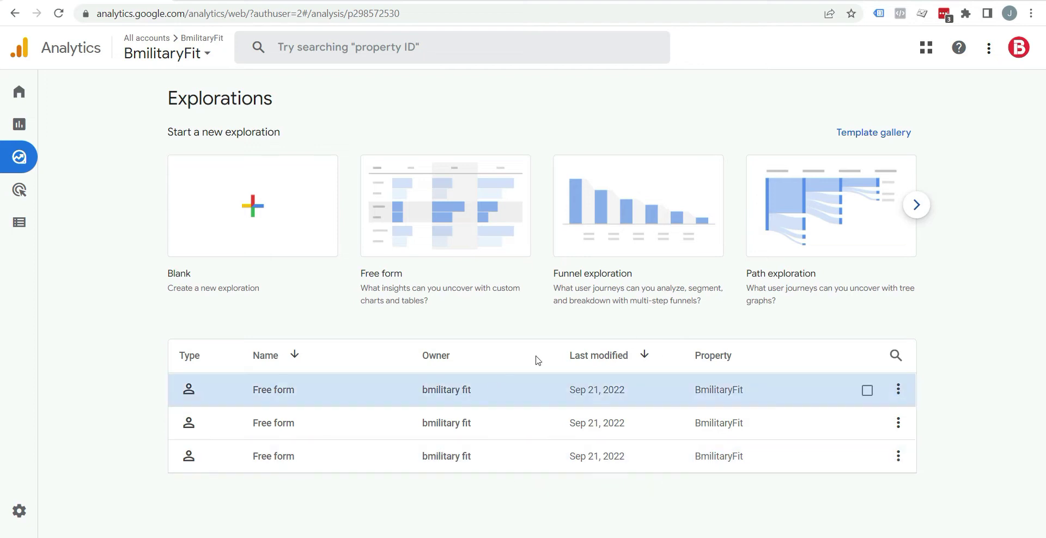
# Start a new free form exploration from the Explore section
pyautogui.moveTo(5, 196)
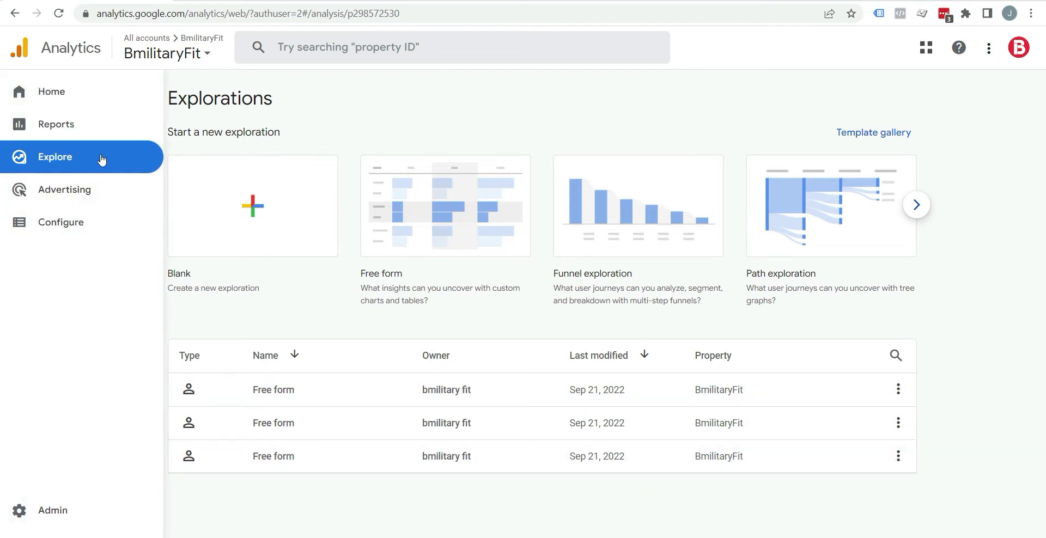
pyautogui.click(78, 156)
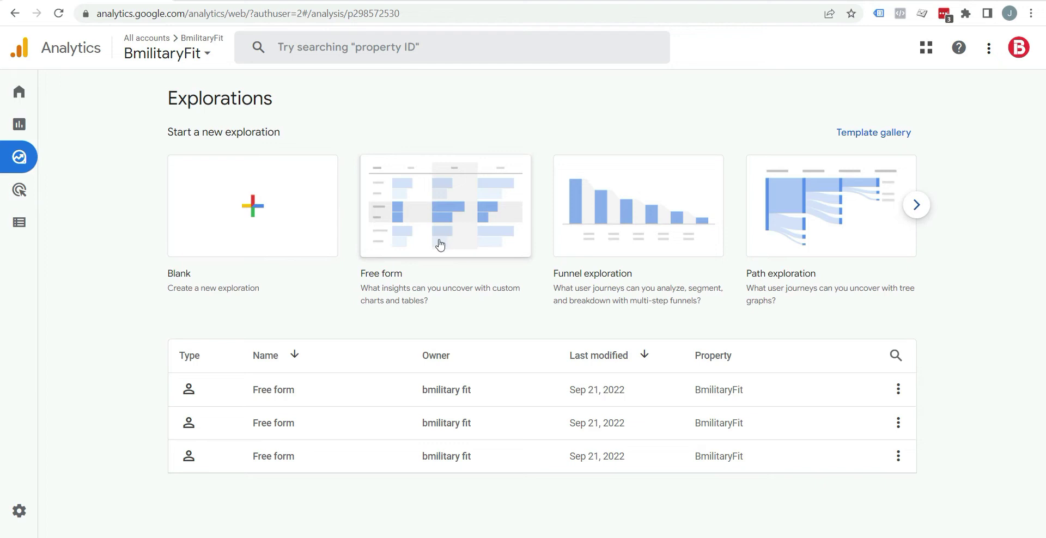
pyautogui.click(423, 212)
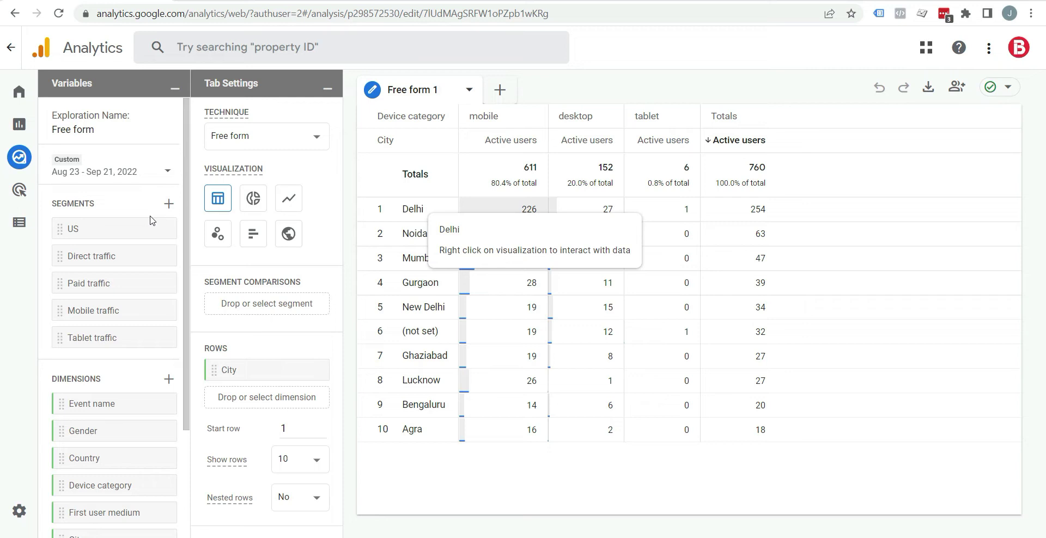
pyautogui.click(168, 204)
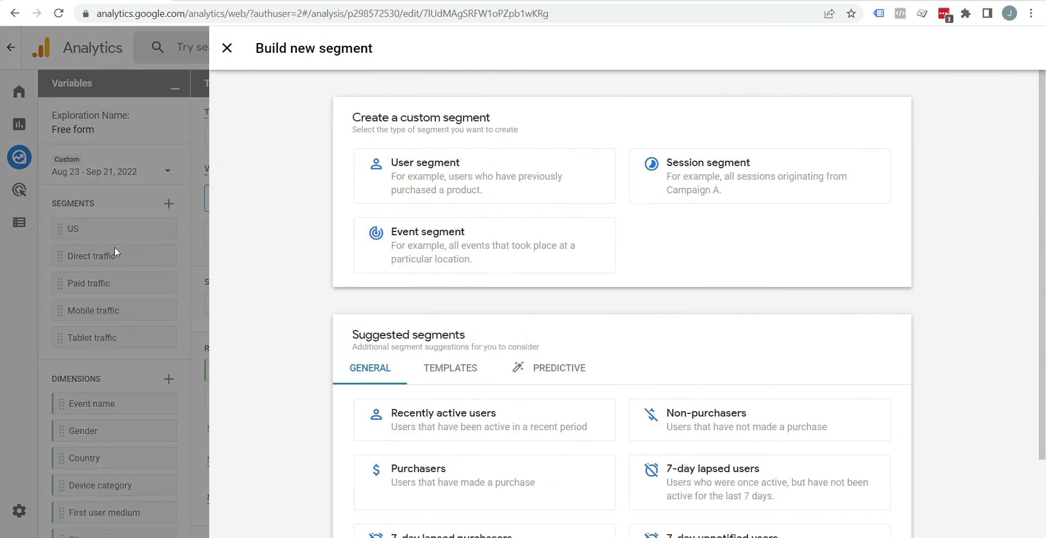
pyautogui.click(114, 247)
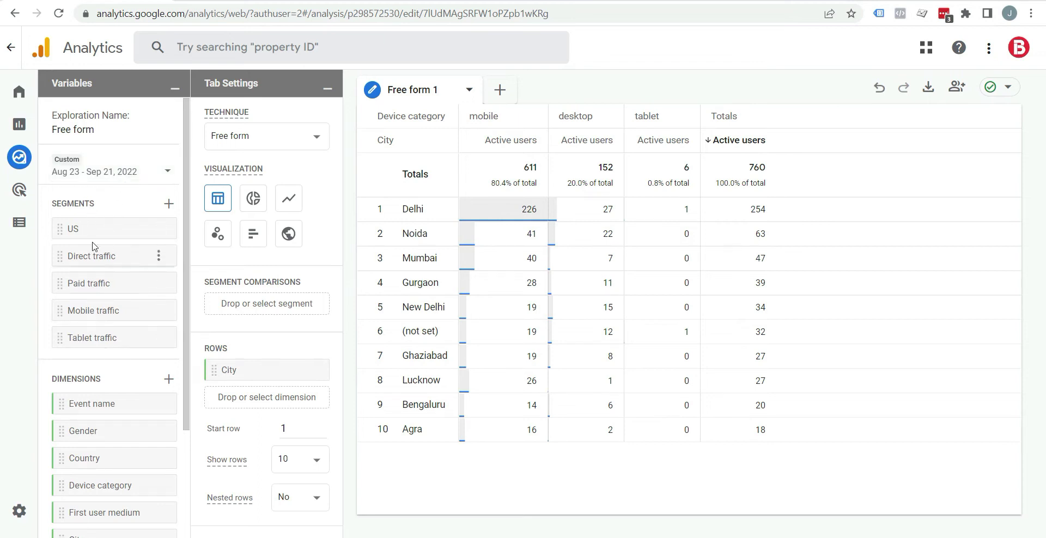
pyautogui.click(246, 303)
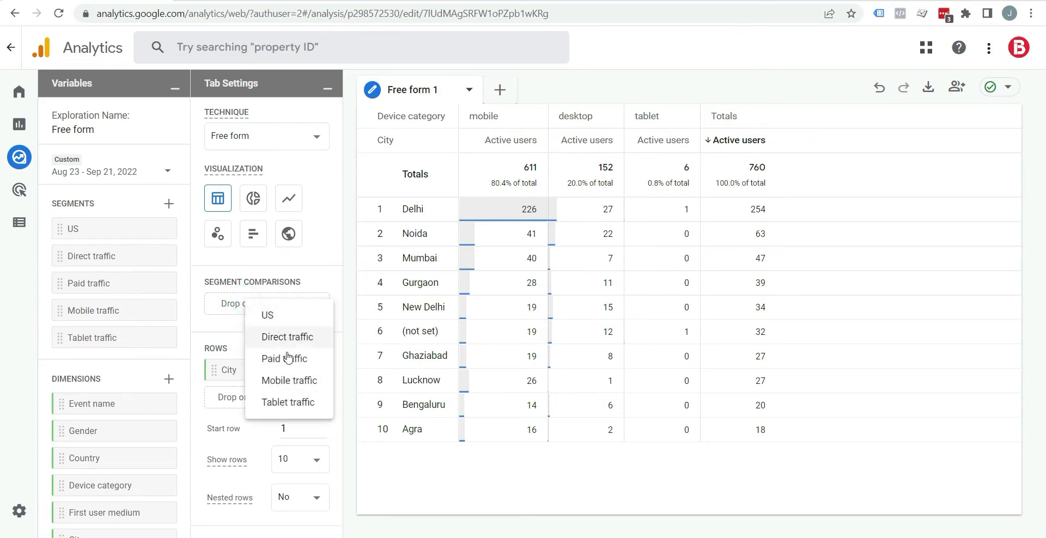
pyautogui.click(210, 325)
# Apply the US segment as a segment comparison and replace the City row dimension with Country
pyautogui.moveTo(87, 229)
pyautogui.mouseDown()
pyautogui.moveTo(246, 309)
pyautogui.moveTo(77, 233)
pyautogui.mouseUp()
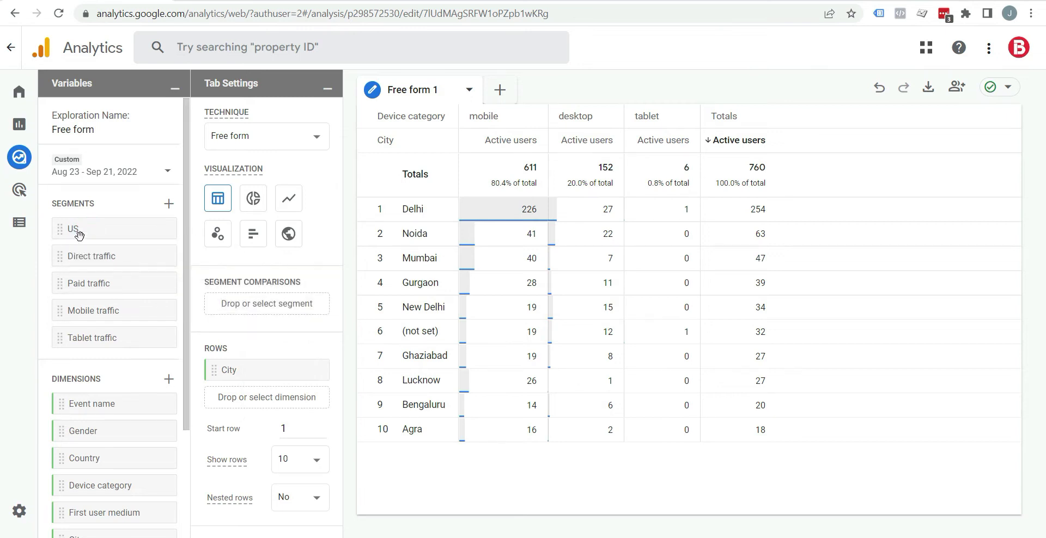
pyautogui.doubleClick(62, 229)
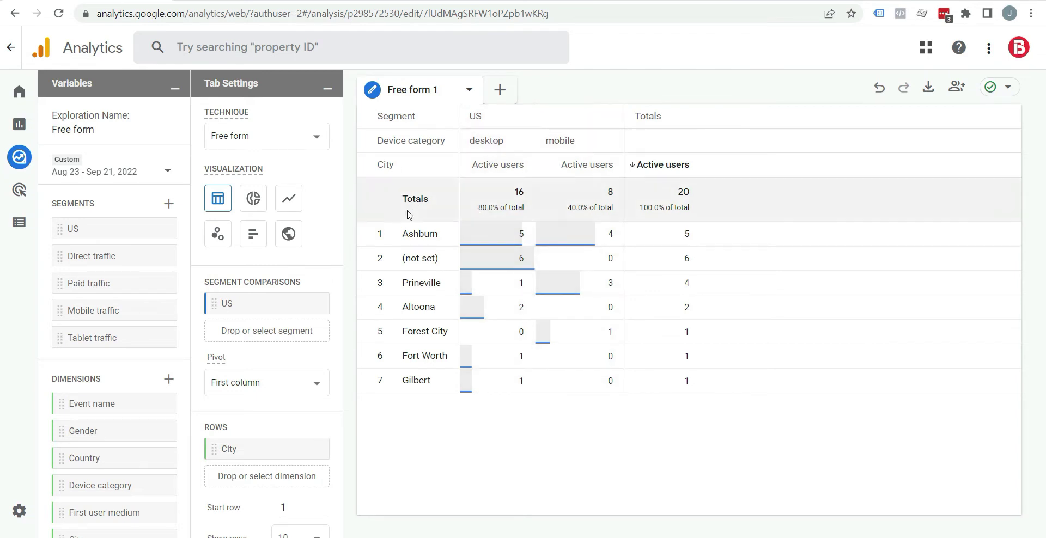
pyautogui.click(312, 452)
pyautogui.scroll(-2, 82, 414)
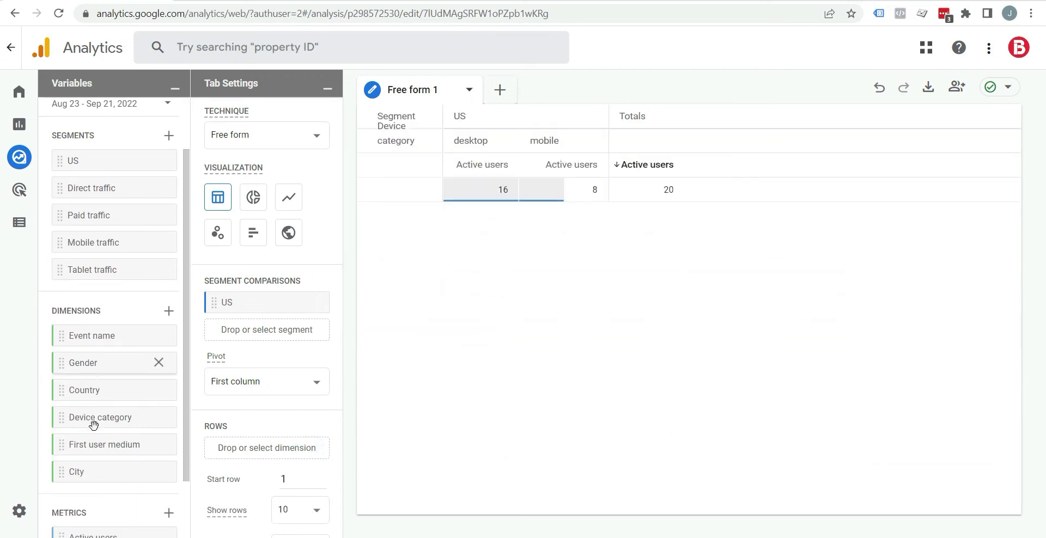
pyautogui.doubleClick(64, 391)
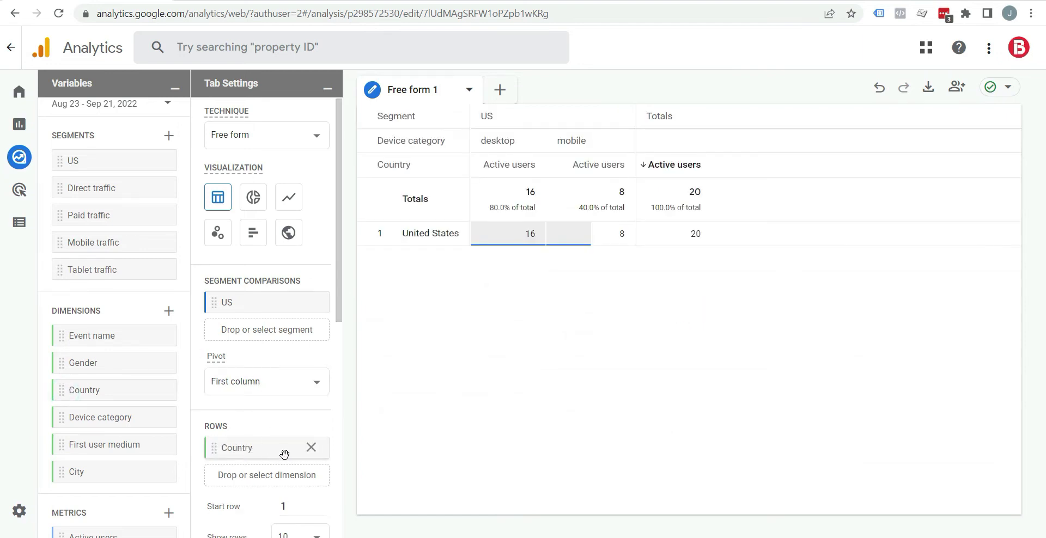
pyautogui.scroll(-1, 280, 453)
pyautogui.scroll(1, 129, 373)
pyautogui.scroll(-1, 127, 373)
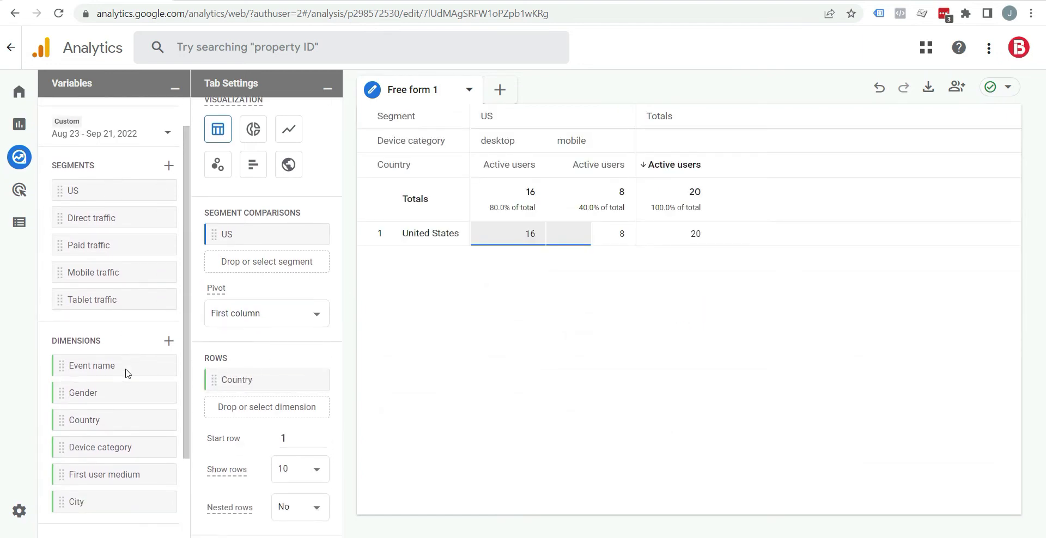
pyautogui.scroll(-3, 126, 376)
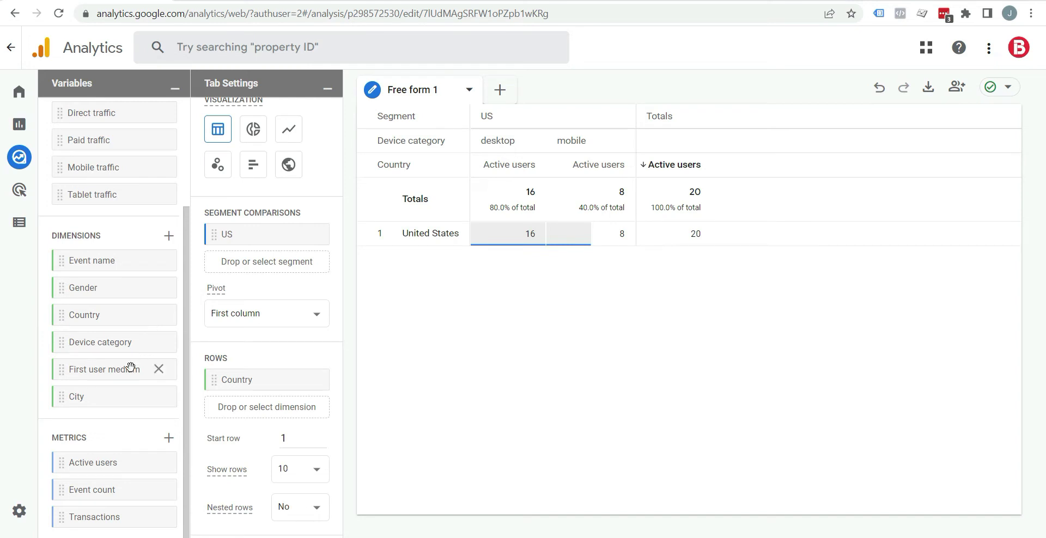
# Create a custom user segment with a condition on the Country ID dimension
pyautogui.scroll(3, 117, 304)
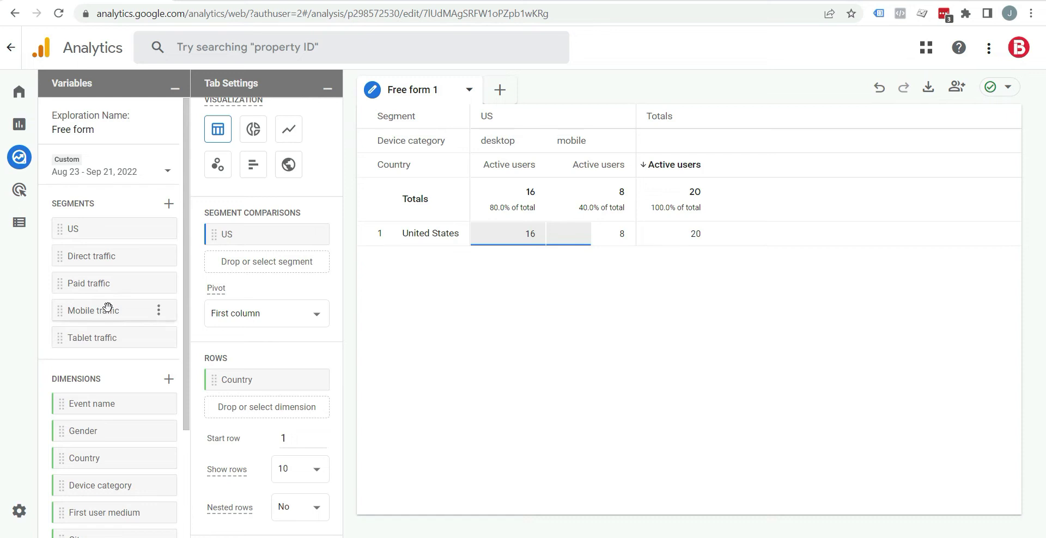
pyautogui.click(169, 204)
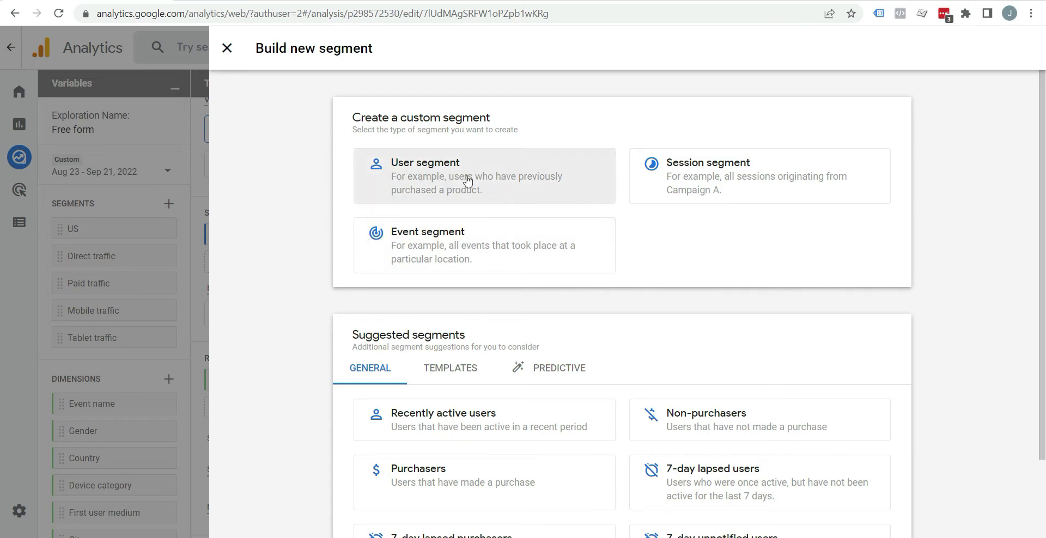
pyautogui.click(493, 183)
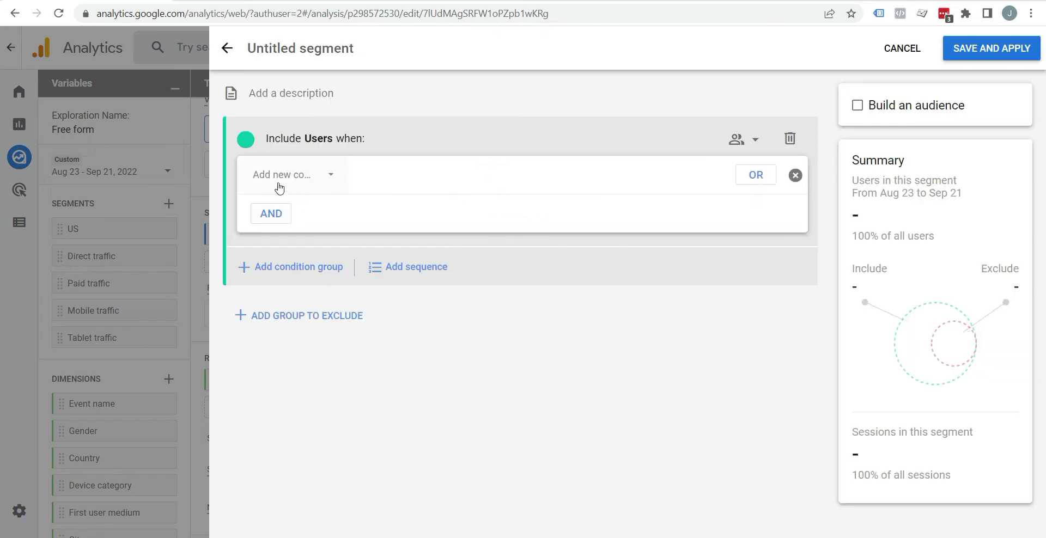
pyautogui.click(296, 179)
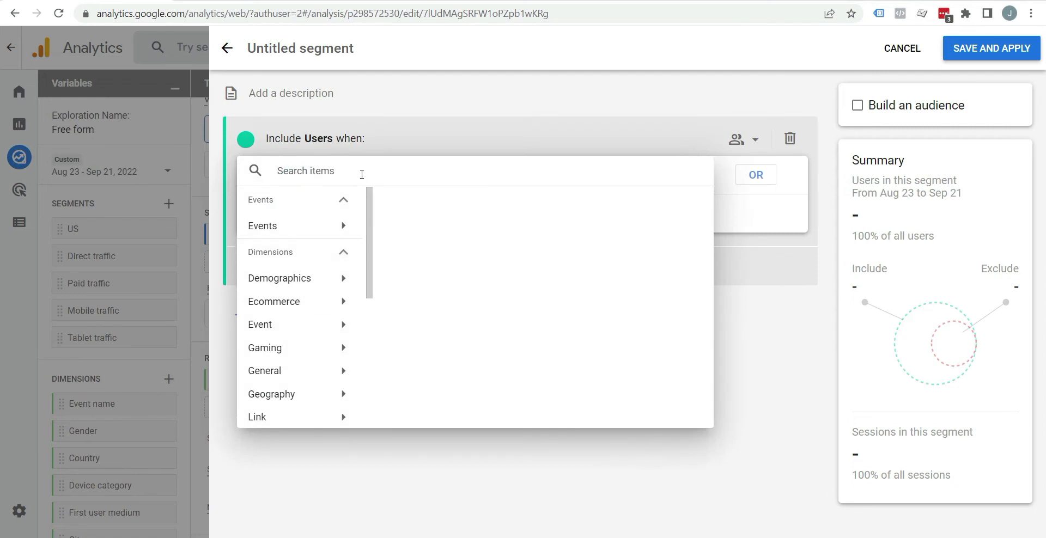
pyautogui.write('coun')
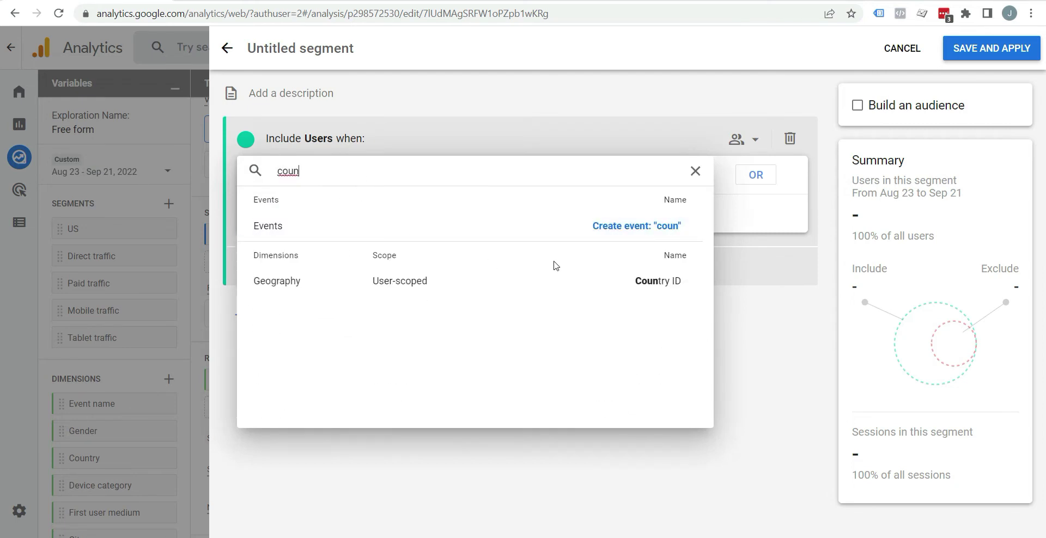
pyautogui.click(662, 279)
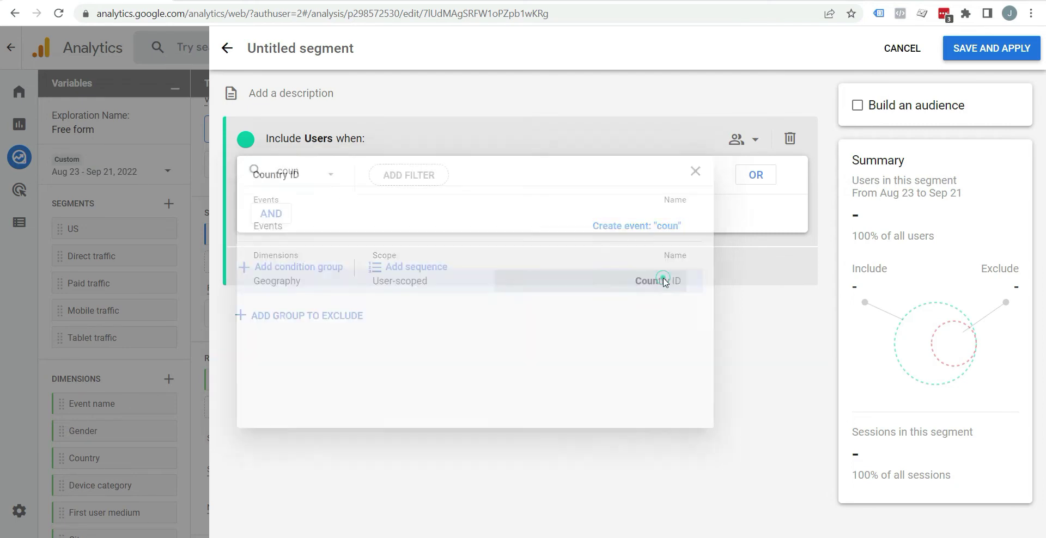
# Filter the Country ID condition to values that contain IN at any point in time
pyautogui.click(411, 179)
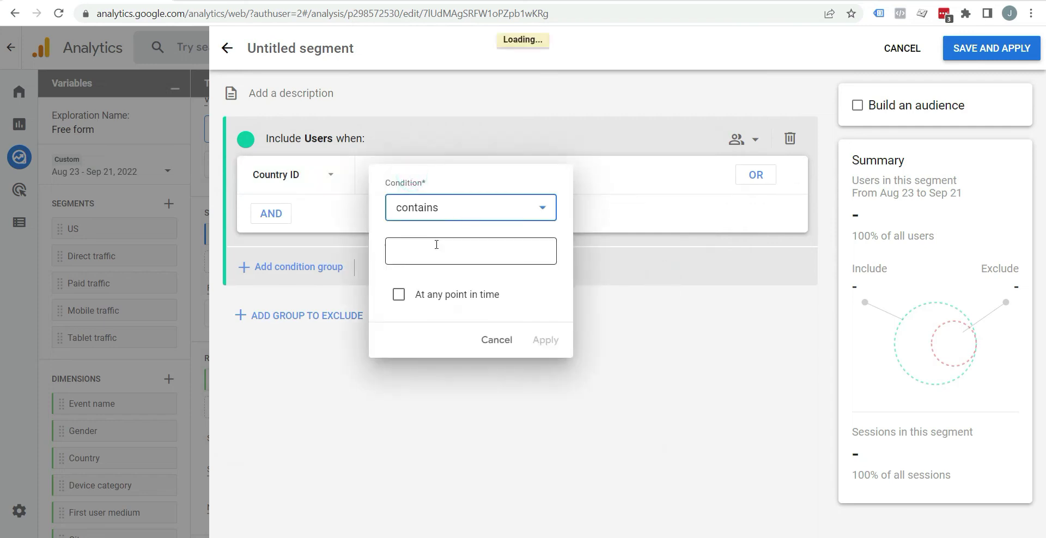
pyautogui.click(425, 251)
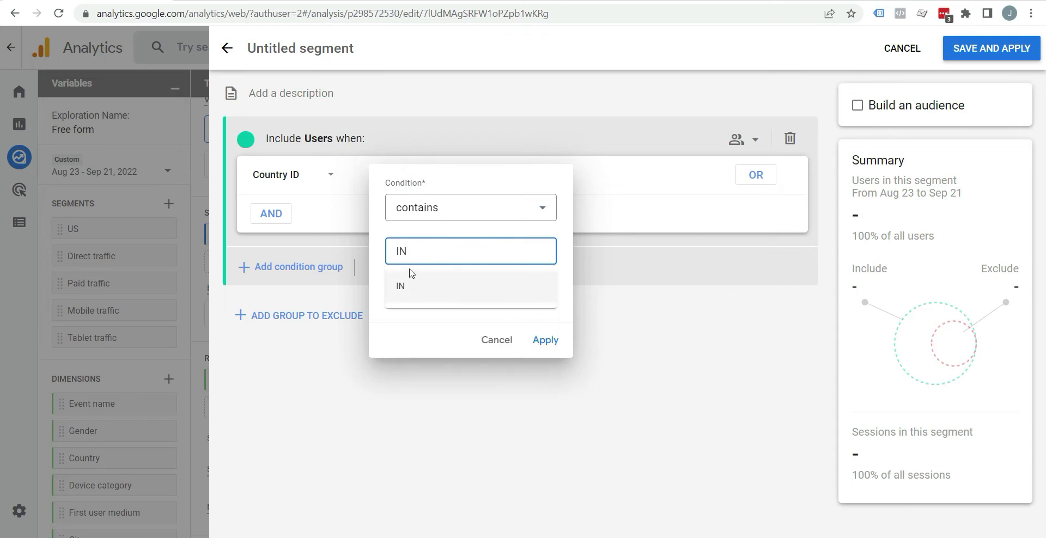
pyautogui.click(410, 295)
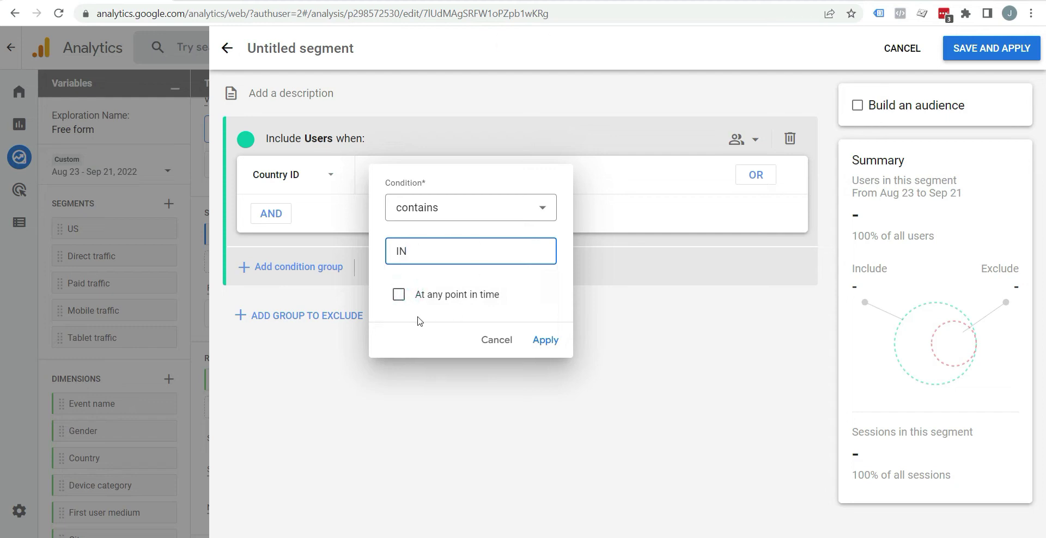
pyautogui.click(399, 296)
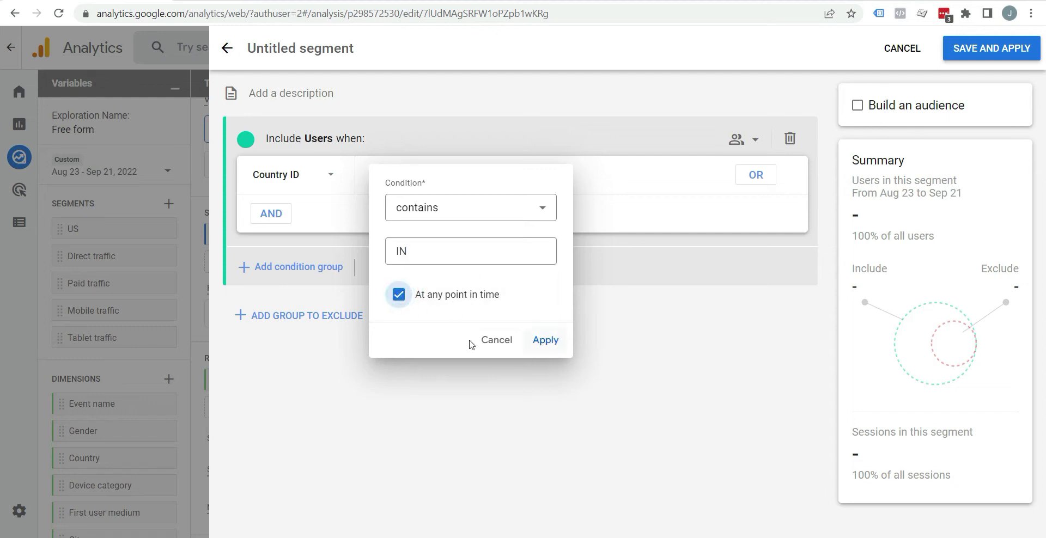
pyautogui.click(547, 341)
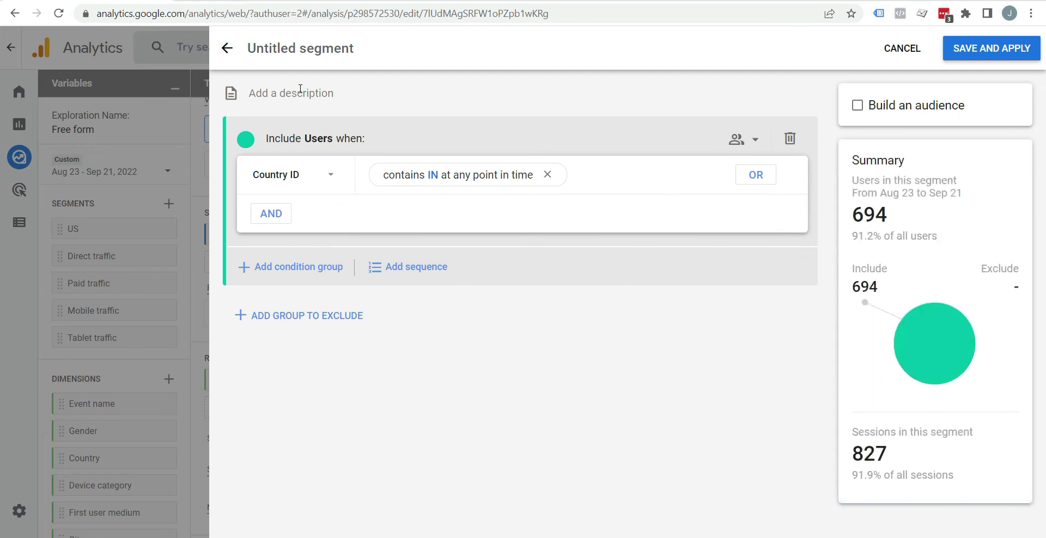
# Name the segment India, then save it and apply it to the exploration
pyautogui.click(311, 47)
pyautogui.write('India')
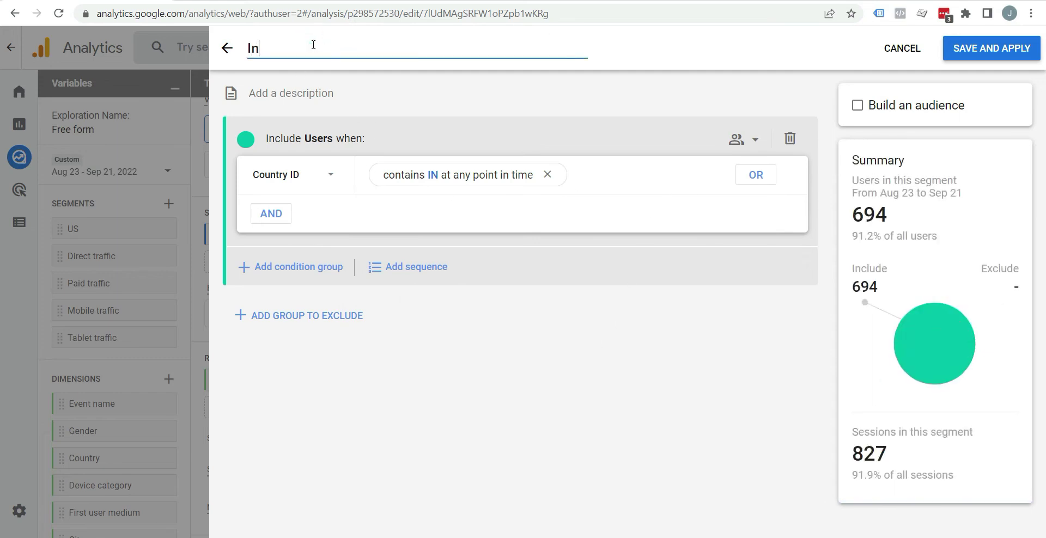
pyautogui.click(985, 48)
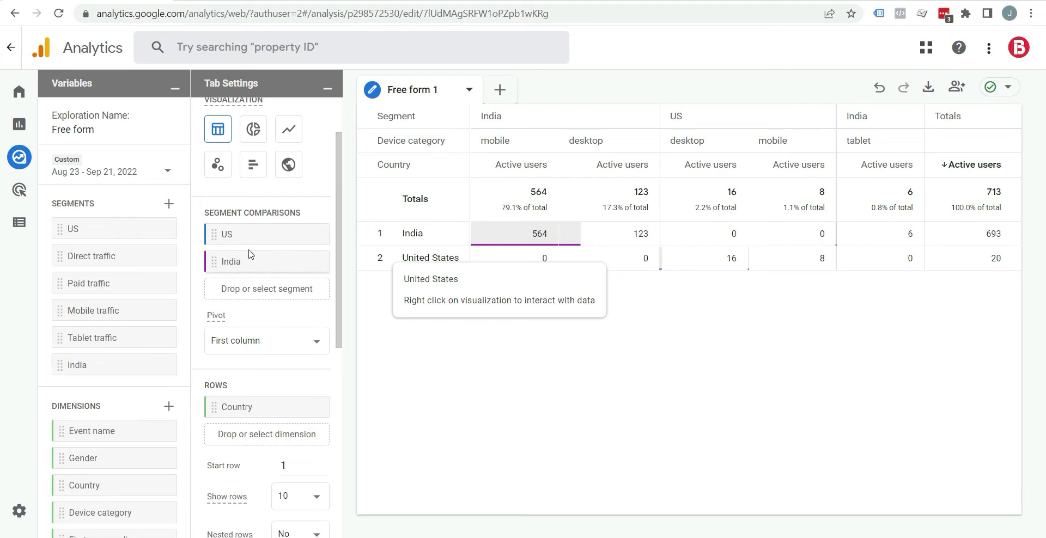
# Add the Gender dimension to the rows below Country
pyautogui.moveTo(238, 256)
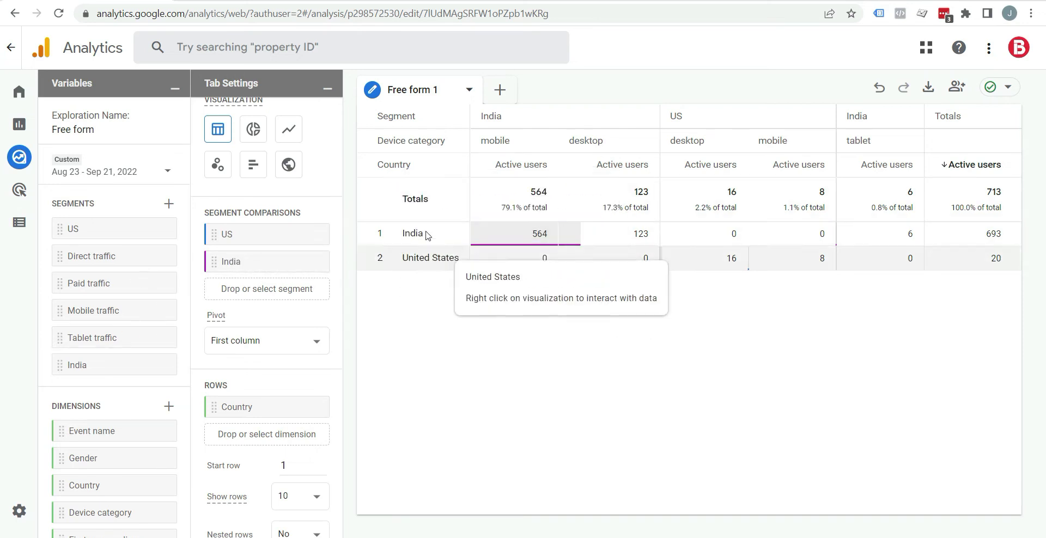
pyautogui.scroll(-3, 471, 390)
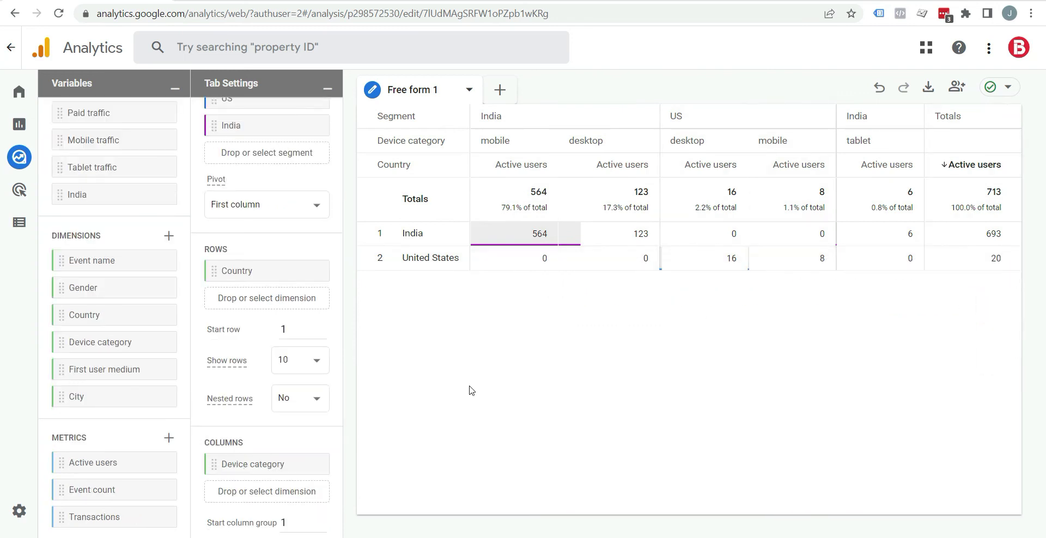
pyautogui.doubleClick(71, 288)
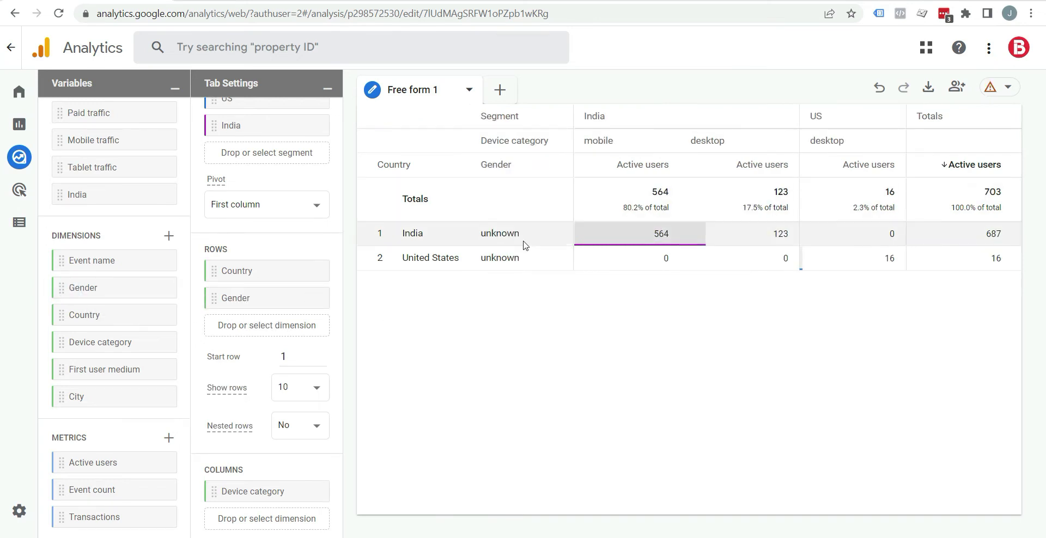
pyautogui.click(169, 238)
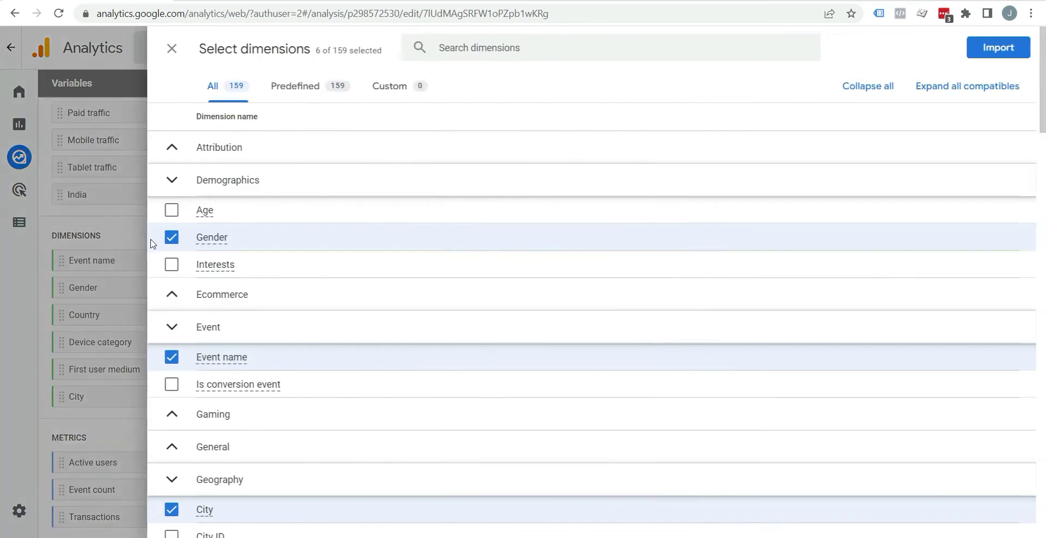
pyautogui.scroll(-7, 243, 354)
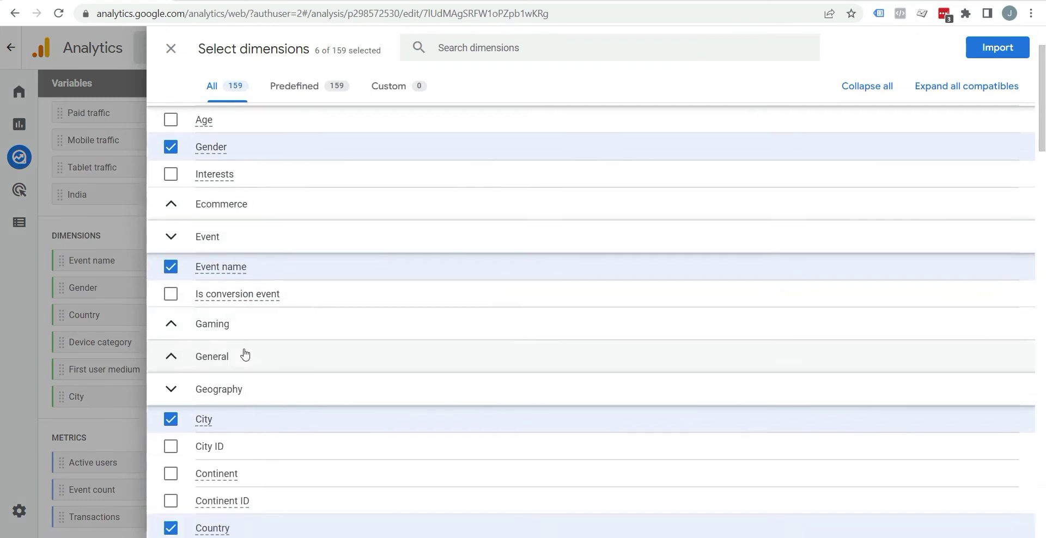
pyautogui.scroll(-3, 216, 345)
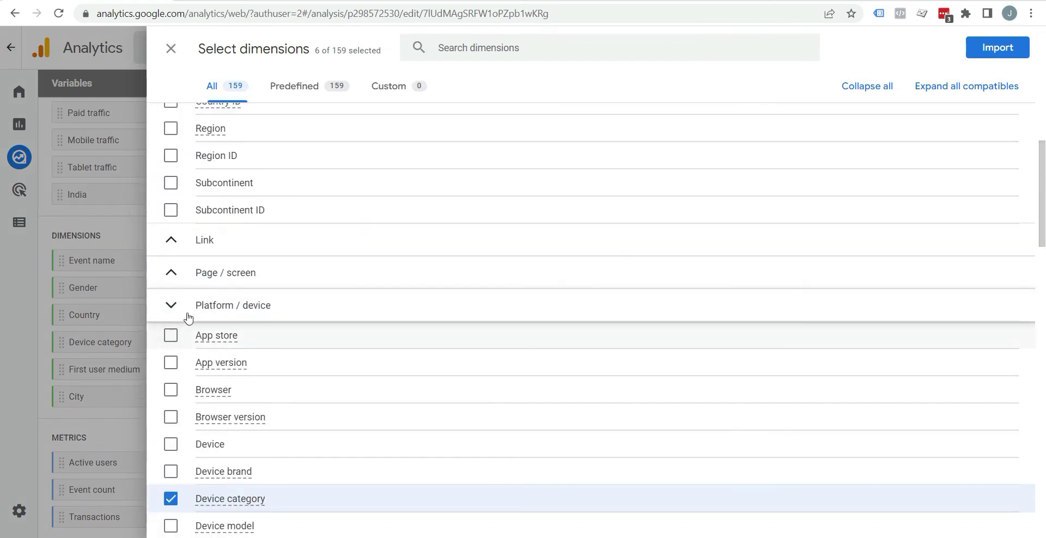
pyautogui.click(170, 271)
pyautogui.click(105, 484)
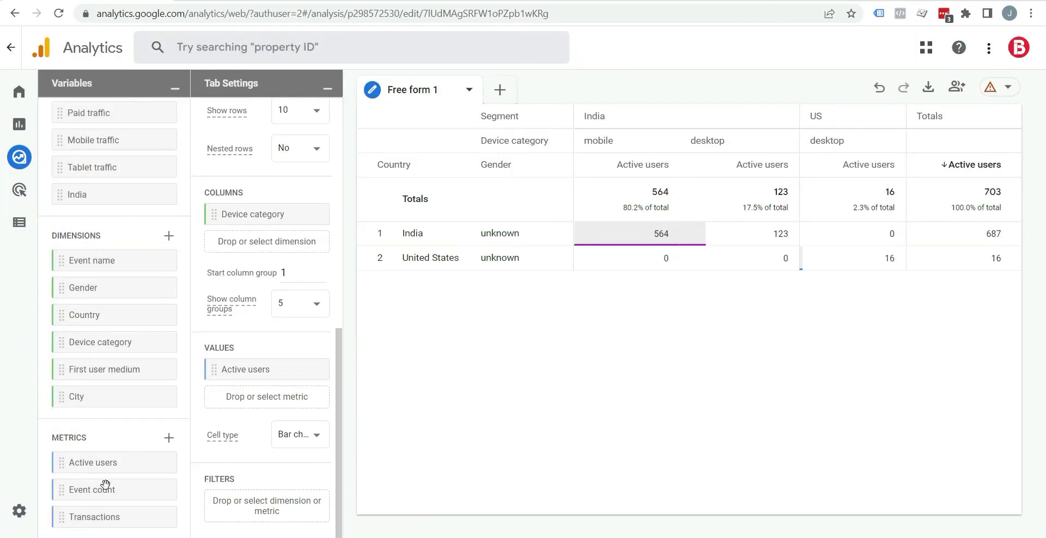
# Add the Event count metric to the table's values alongside Active users
pyautogui.doubleClick(68, 491)
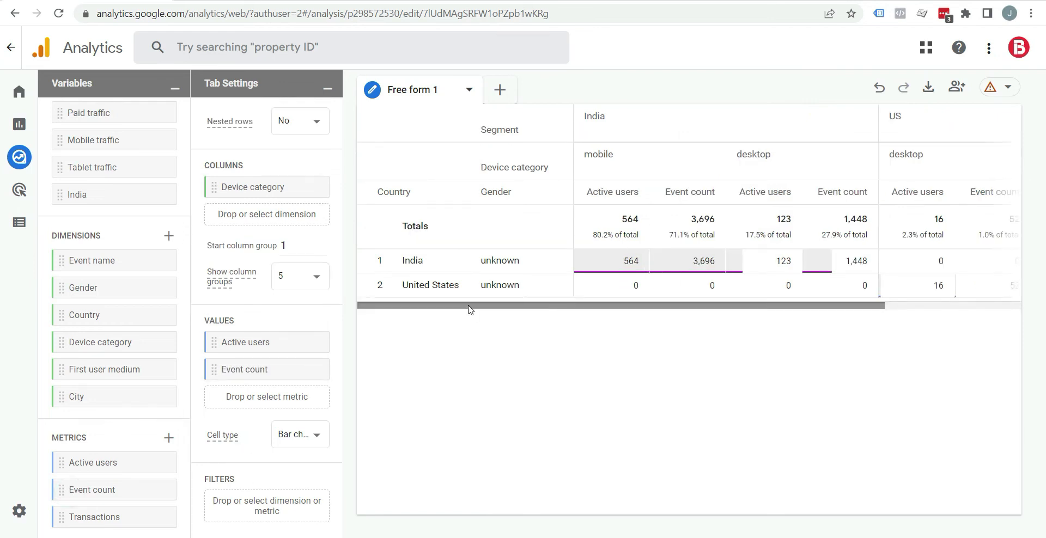
pyautogui.moveTo(467, 305); pyautogui.dragTo(640, 309)
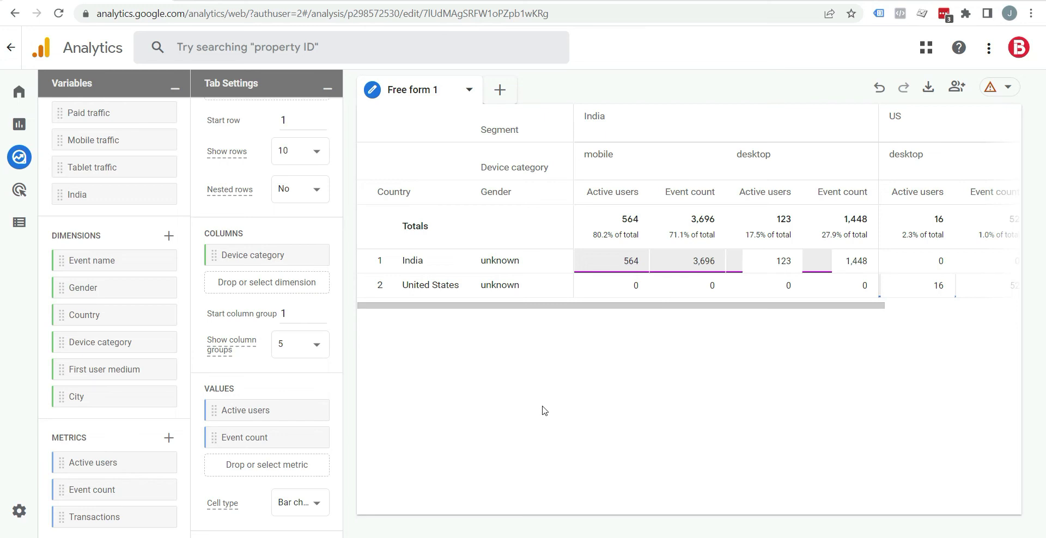
pyautogui.scroll(3, 169, 207)
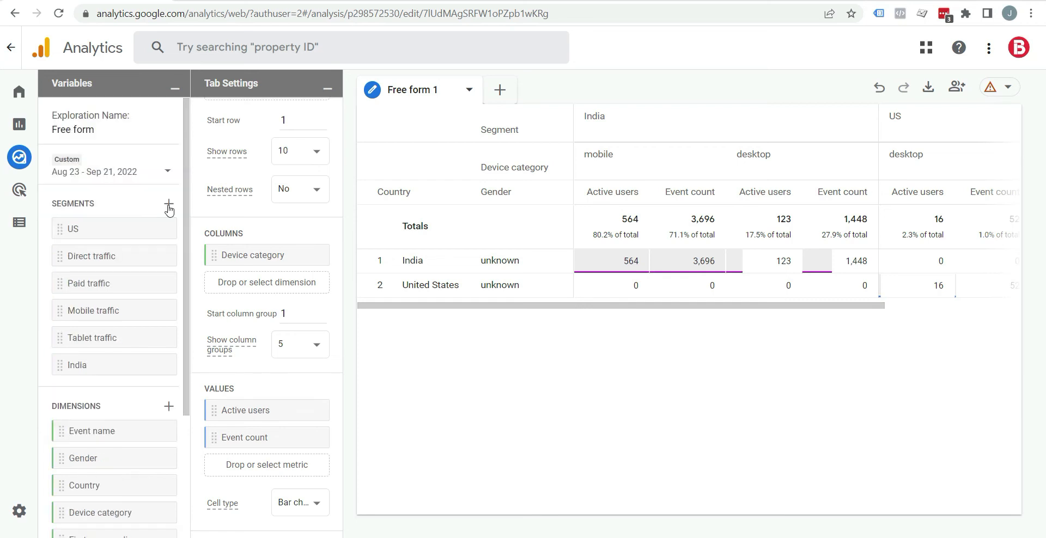
# Create a new user segment with a condition based on the event-scoped Page path + query string dimension
pyautogui.click(168, 204)
pyautogui.click(478, 174)
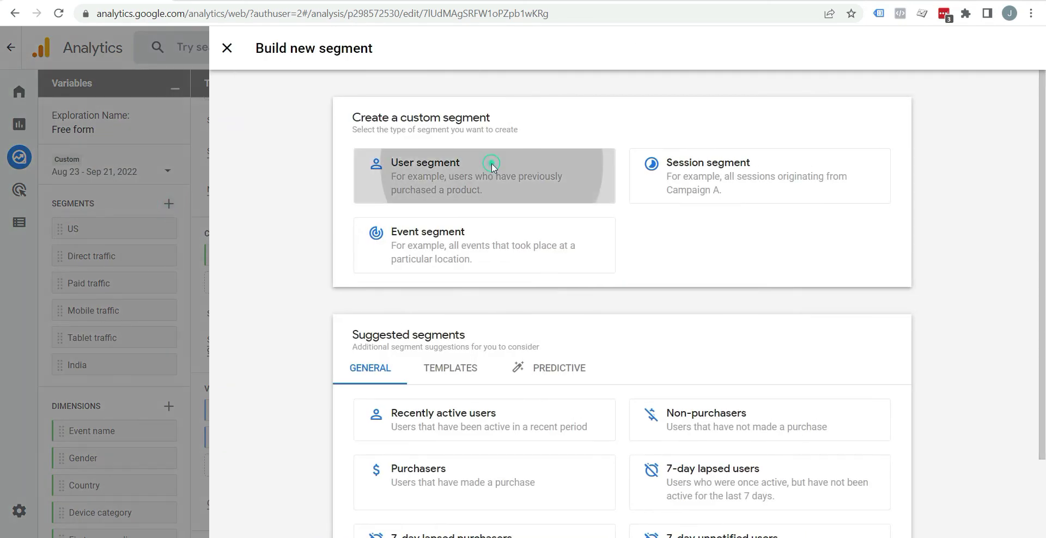
pyautogui.click(291, 171)
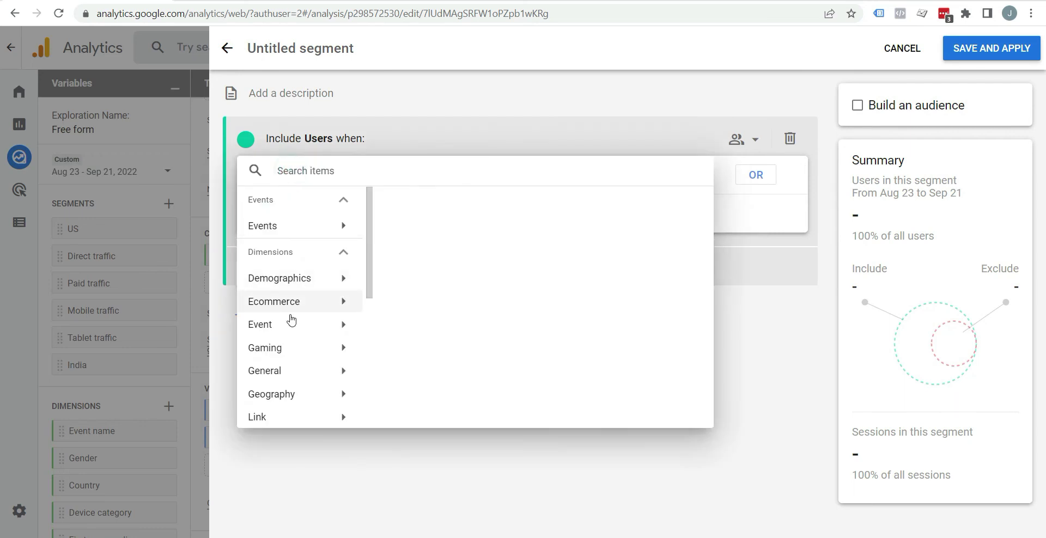
pyautogui.scroll(-3, 310, 343)
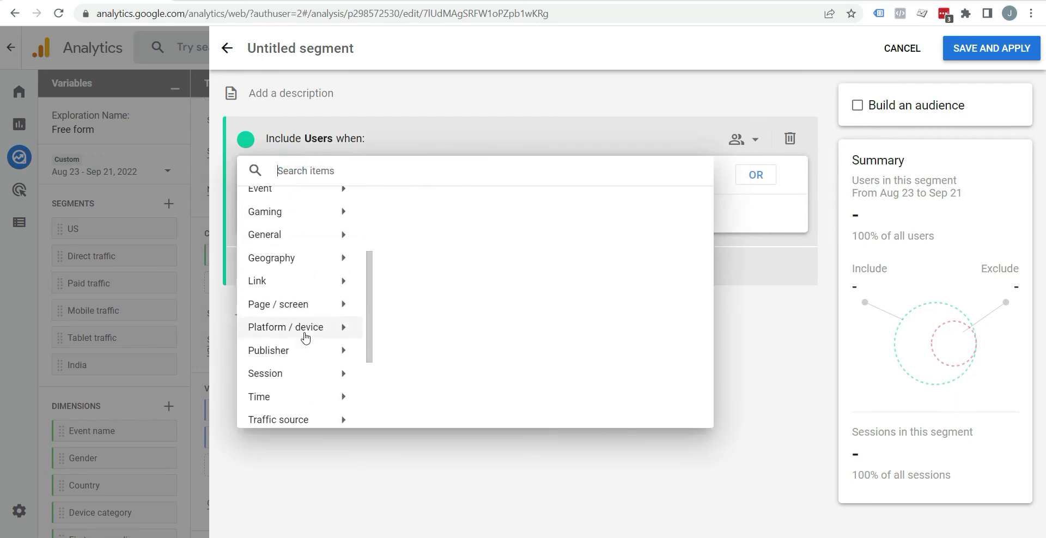
pyautogui.click(327, 304)
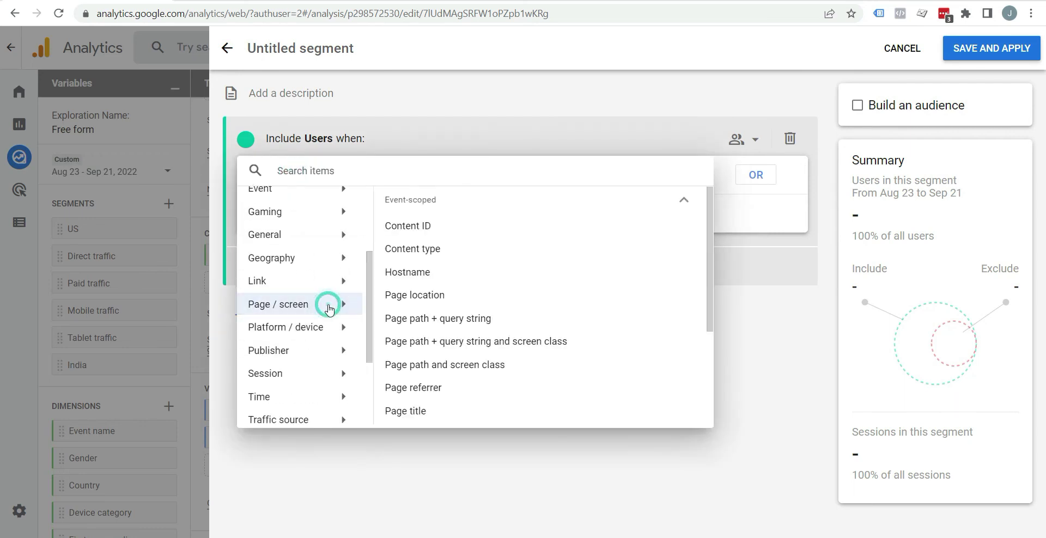
pyautogui.click(462, 321)
# Filter the page path condition to values that contain / at any point in time
pyautogui.click(421, 175)
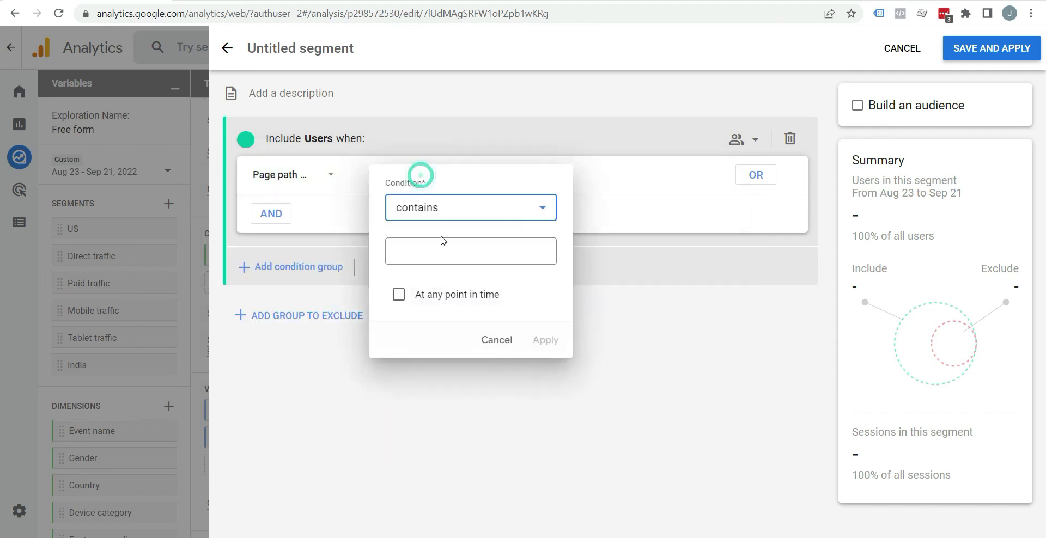
pyautogui.click(420, 251)
pyautogui.write('/')
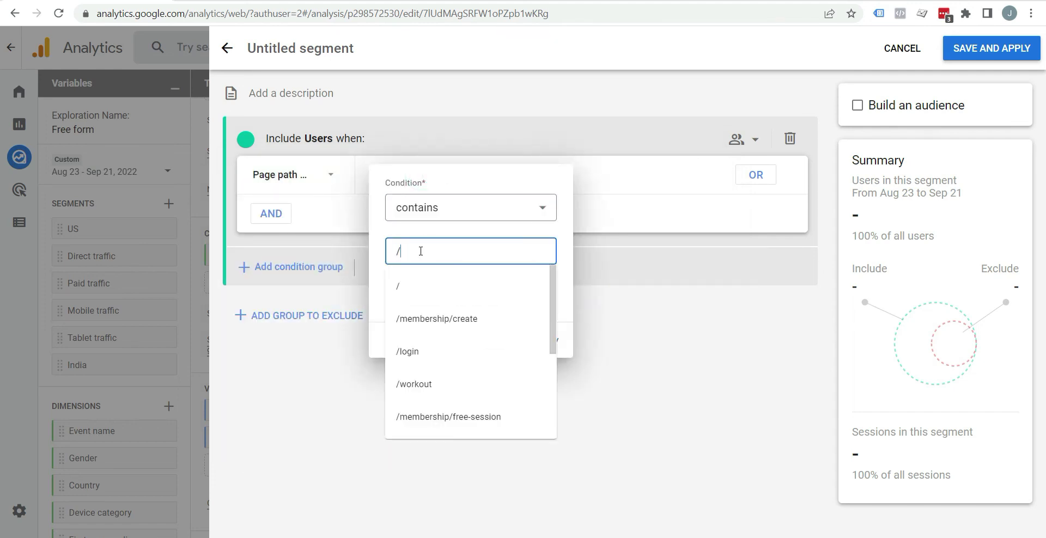
pyautogui.click(403, 286)
pyautogui.click(399, 294)
pyautogui.click(547, 340)
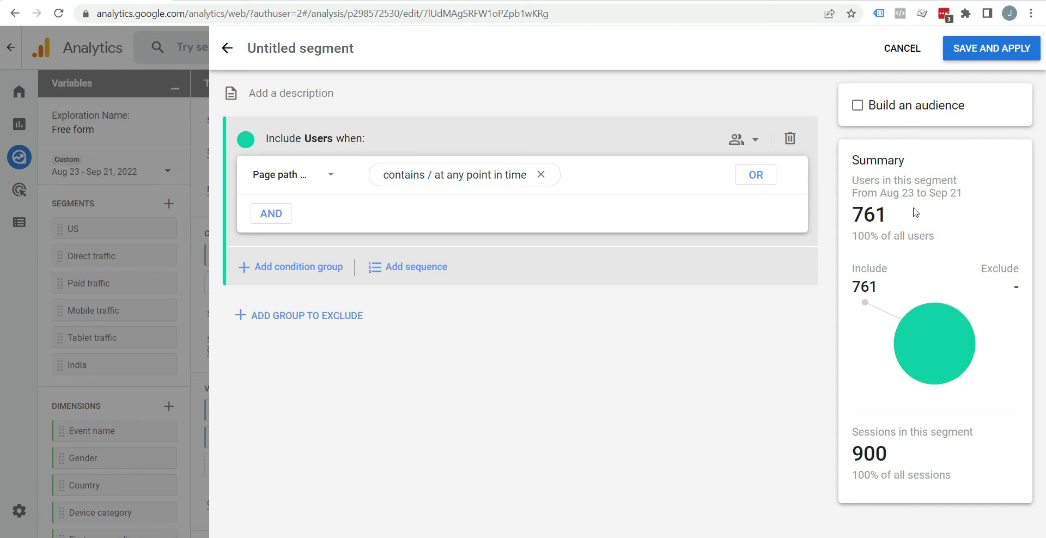
# Name the segment All Users, then save it and apply it to the exploration
pyautogui.click(328, 48)
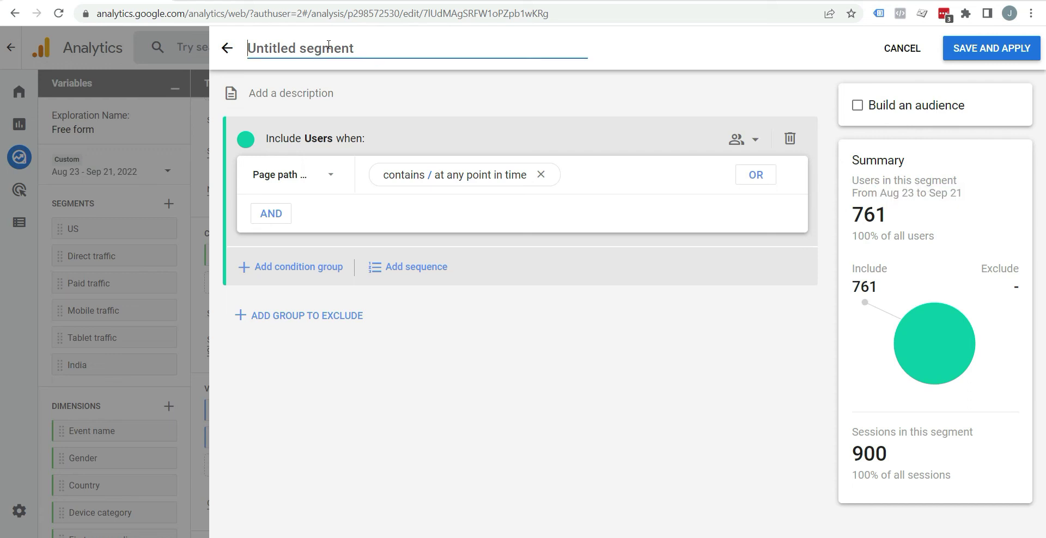
pyautogui.write('All')
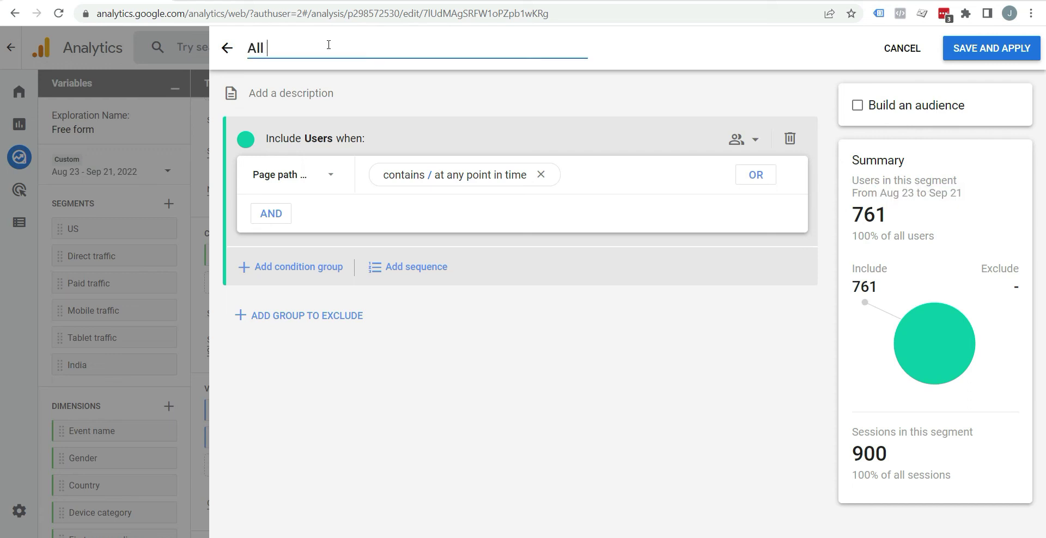
pyautogui.write(' Users')
pyautogui.click(990, 49)
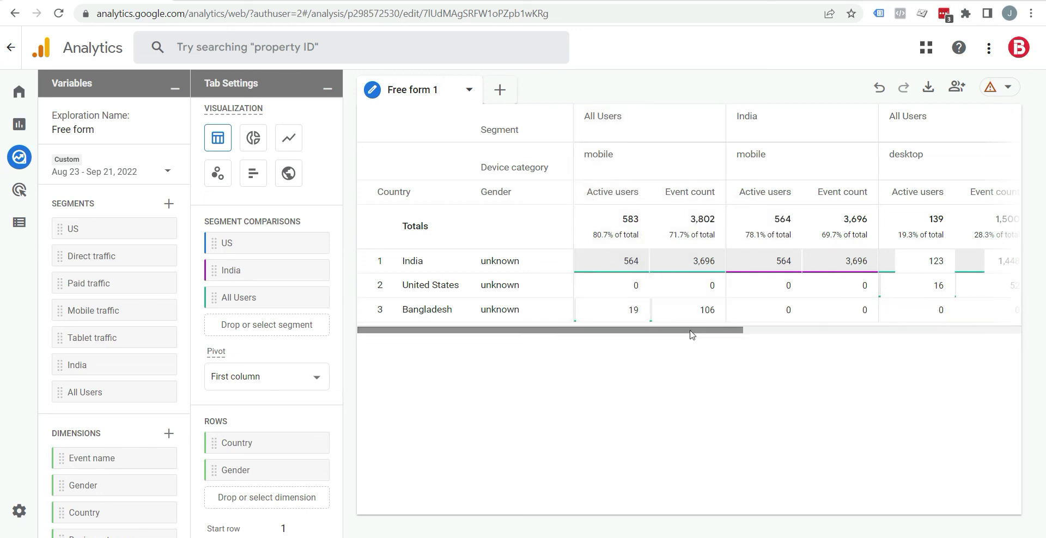
# Start building another new segment for the exploration
pyautogui.moveTo(697, 330); pyautogui.dragTo(772, 342)
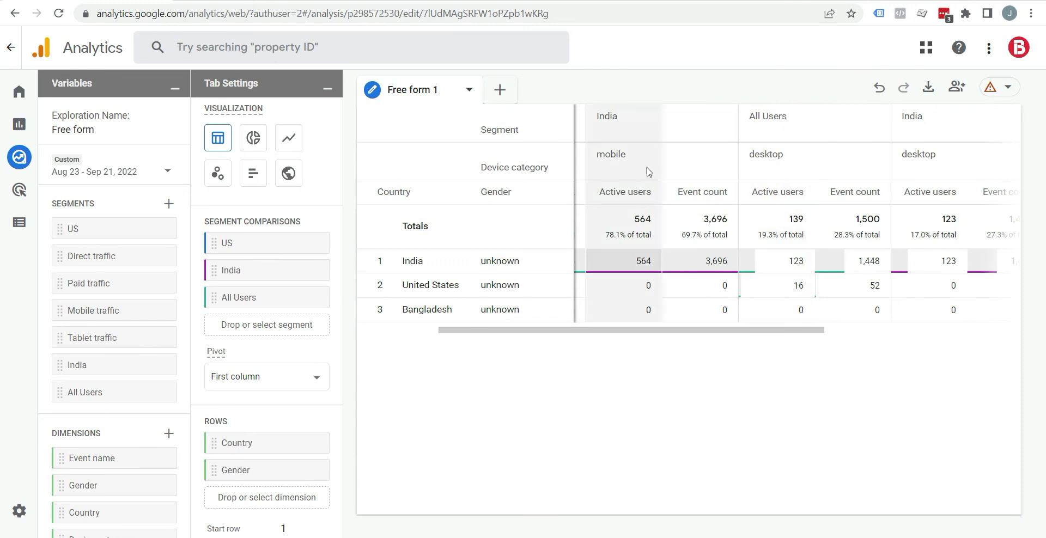
pyautogui.moveTo(706, 333); pyautogui.dragTo(487, 321)
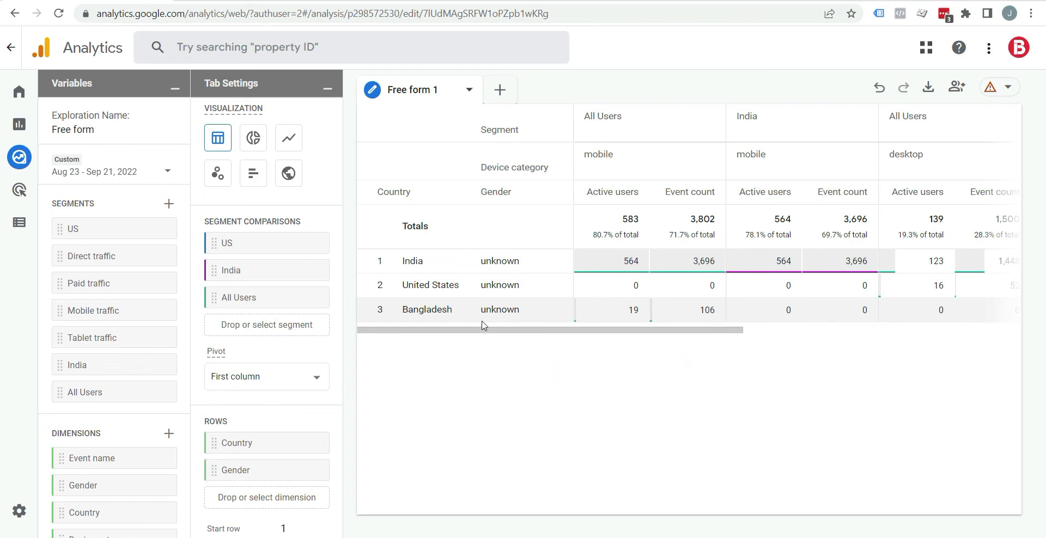
pyautogui.click(170, 204)
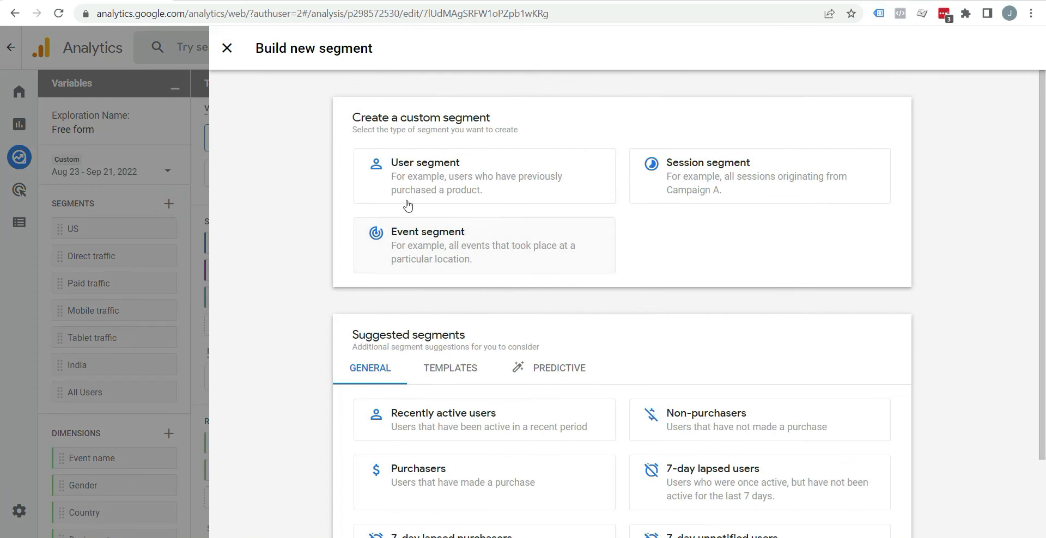